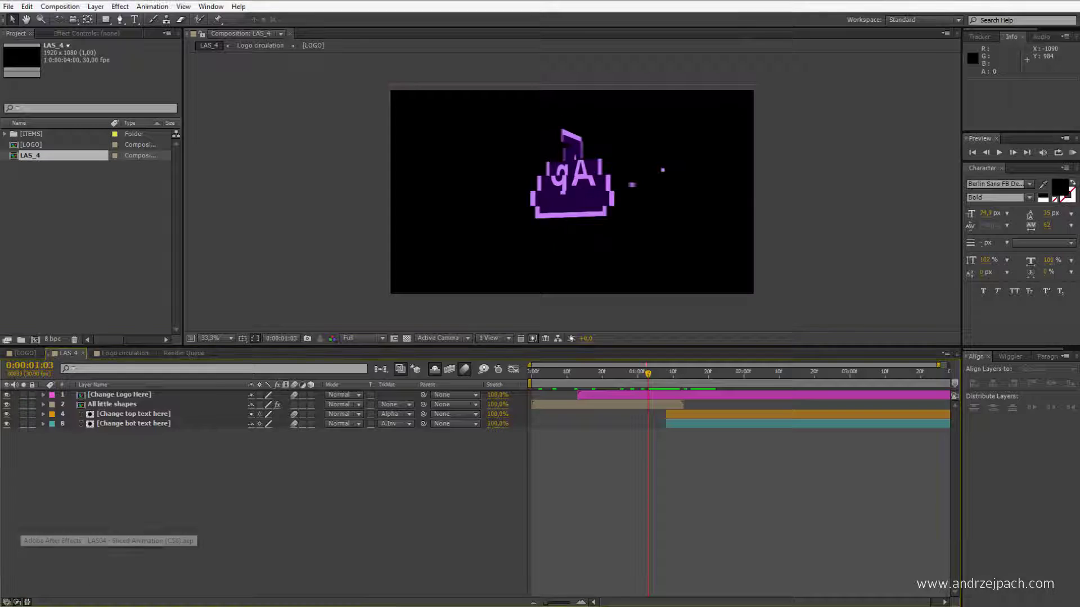
Step: Browse and dismiss the Composition menu, ending with Creative Cloud's Apps list (After Effects, Media Encoder 2015.3)
click(59, 6)
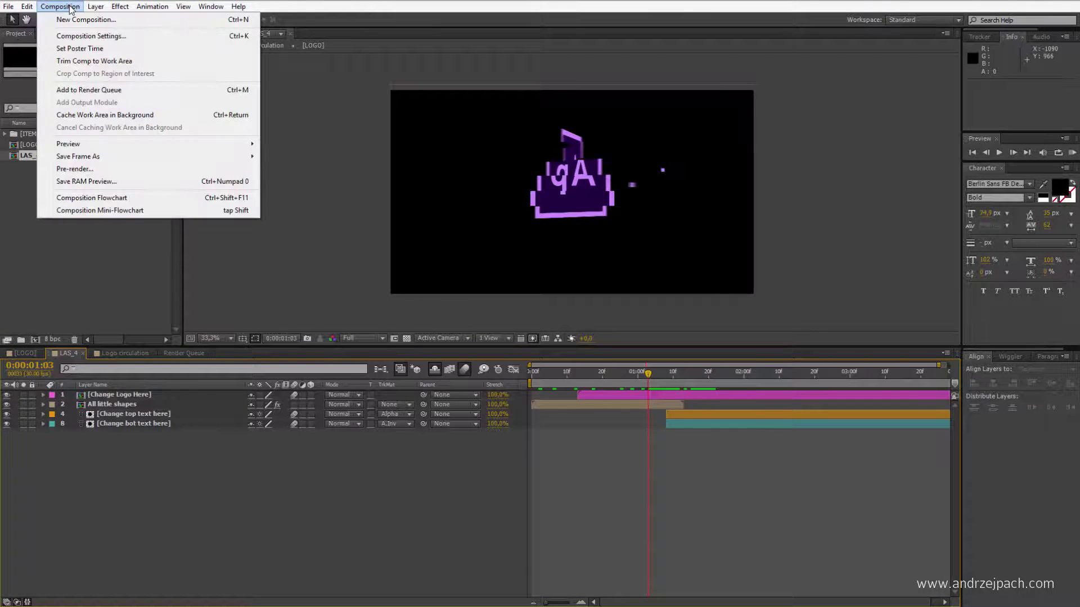
click(108, 95)
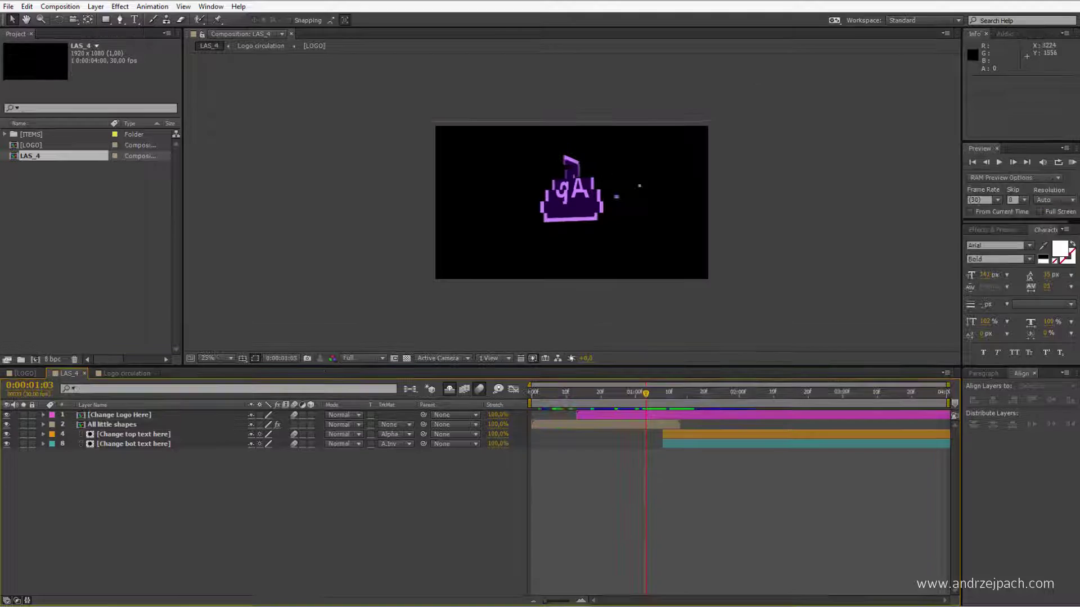
click(316, 274)
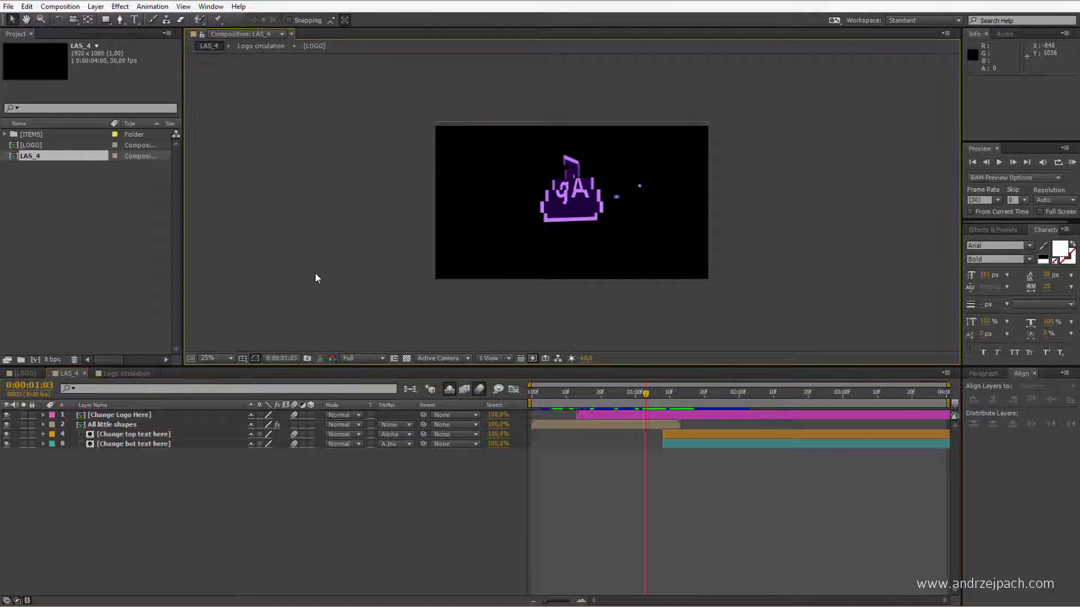
click(65, 9)
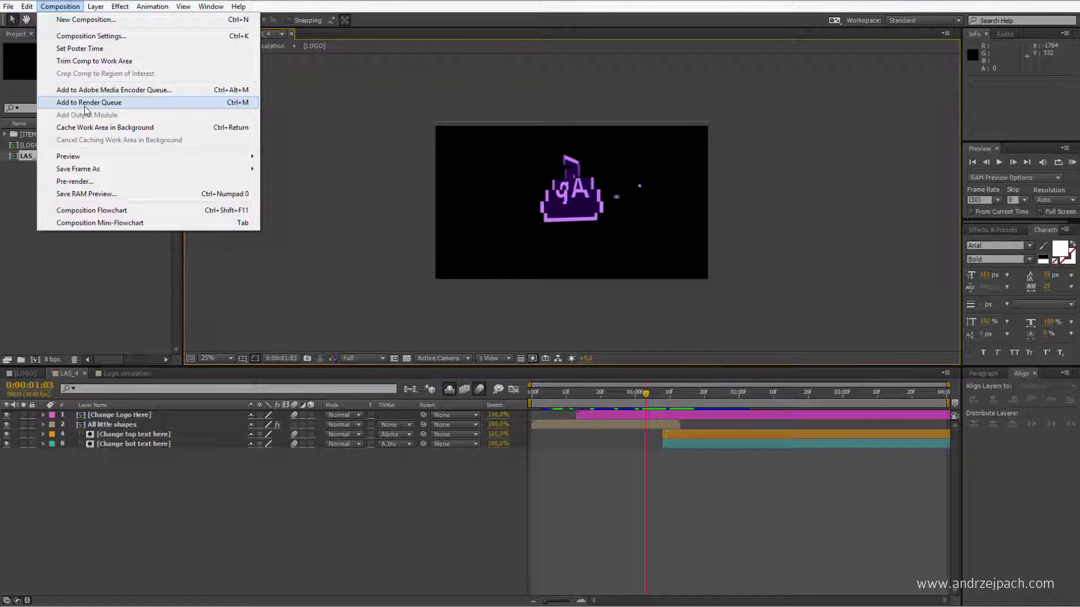
click(393, 227)
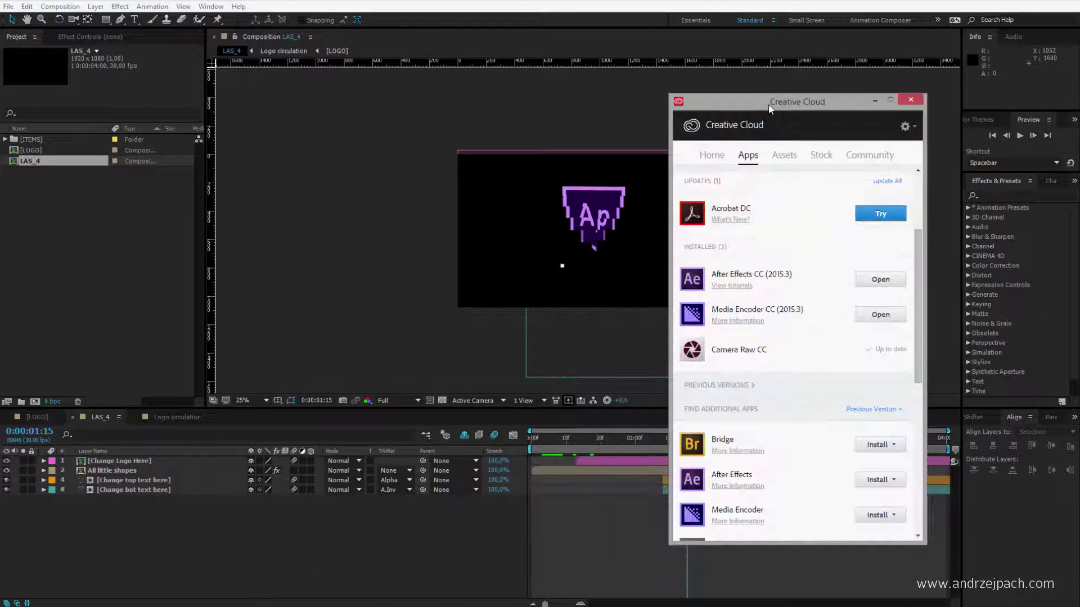
Step: Move the Creative Cloud window aside and view After Effects' Available Versions list
drag(768, 105, 795, 136)
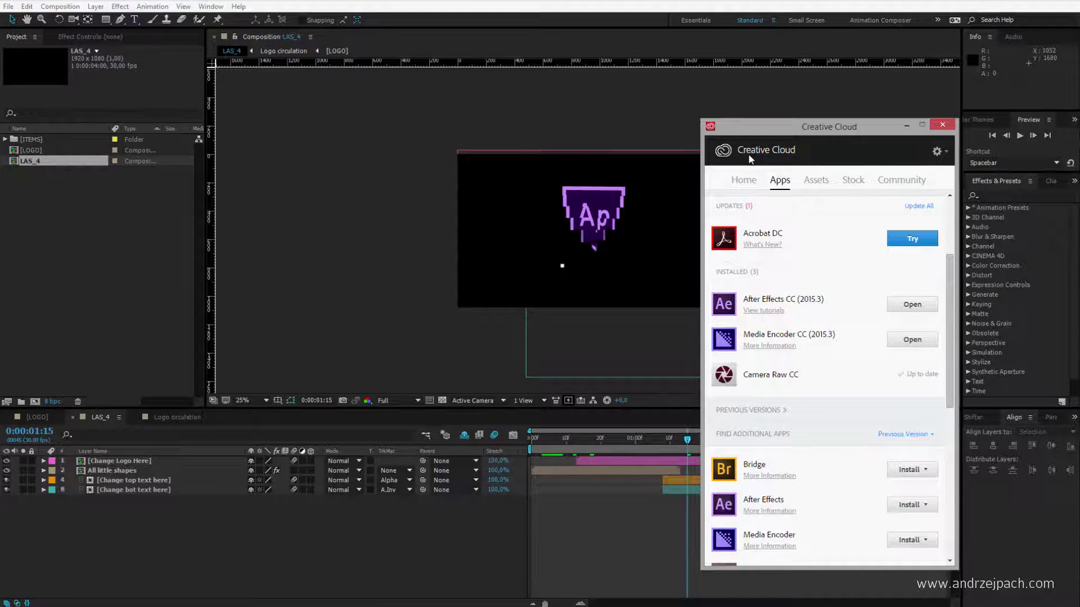
scroll(927, 482, down, 1)
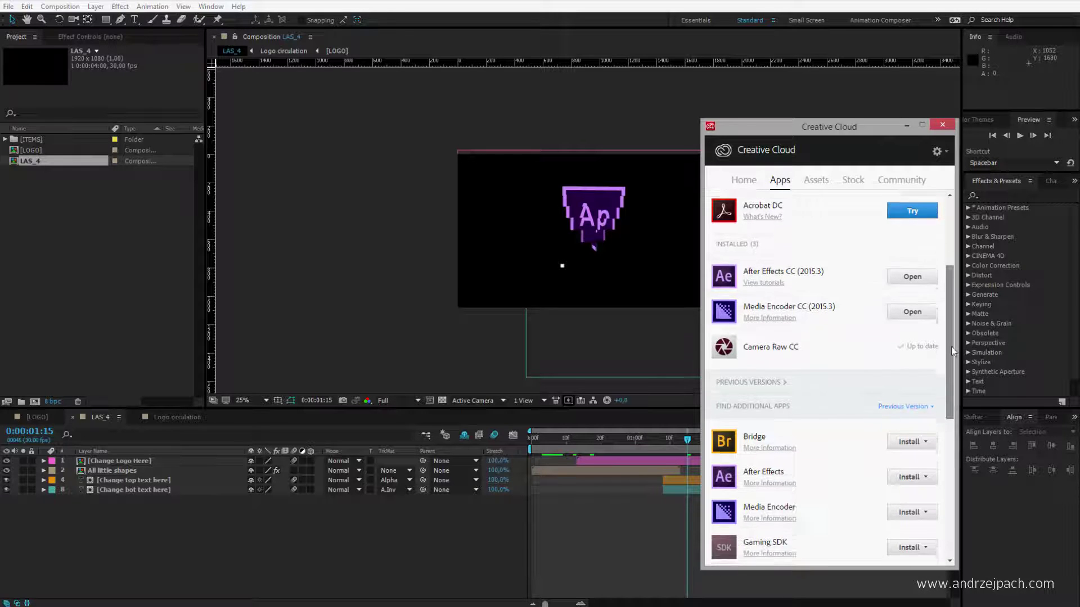
click(925, 471)
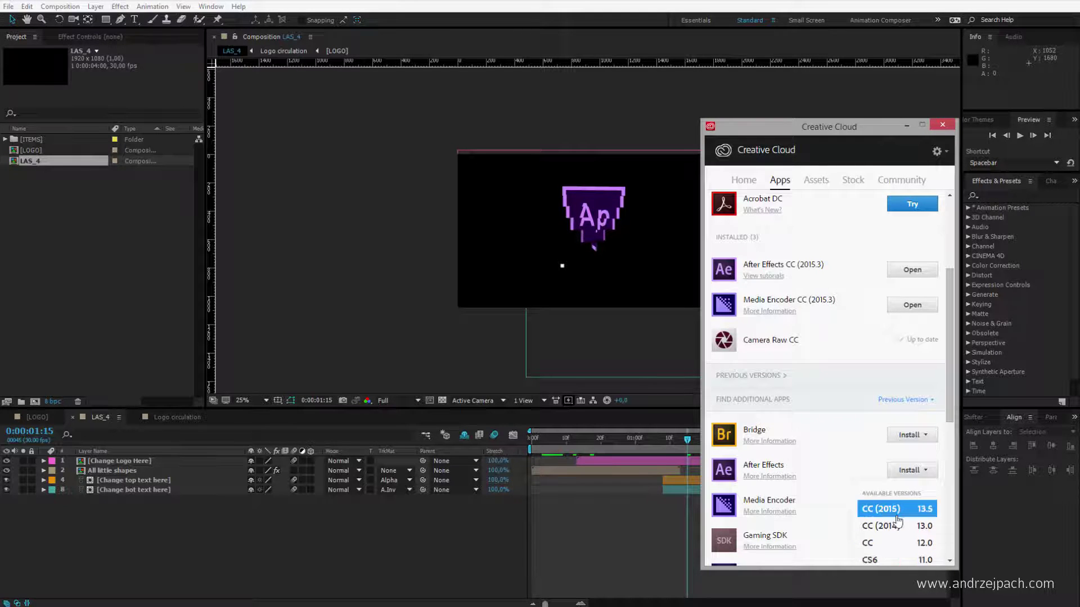
click(916, 477)
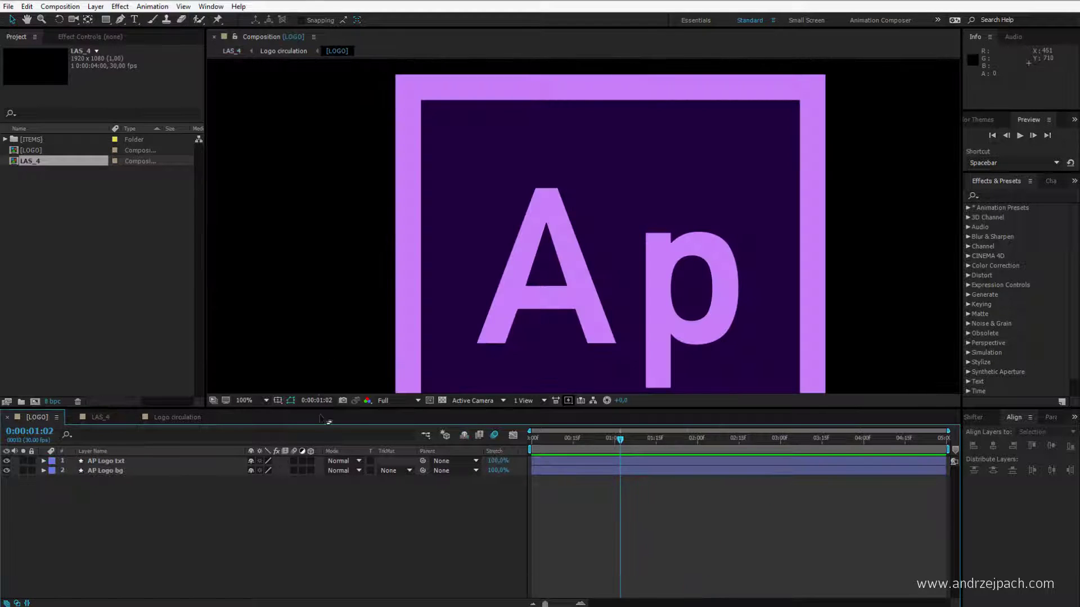
Step: Zoom out the [LOGO] composition view before returning to LAS_4
key(comma)
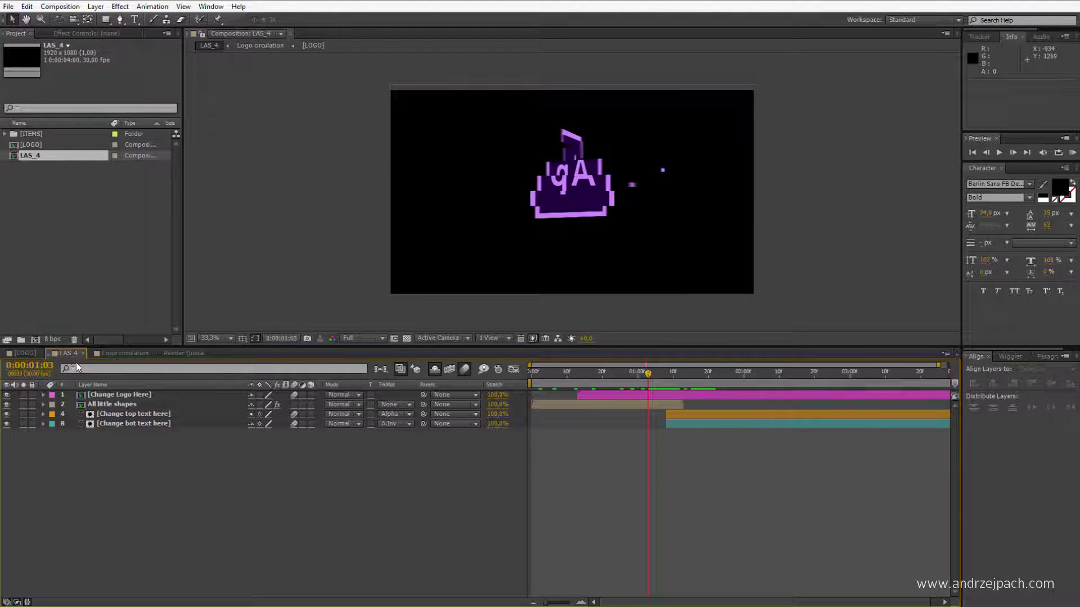
Step: Add the LAS_4 composition to the Render Queue from the Composition menu
click(60, 6)
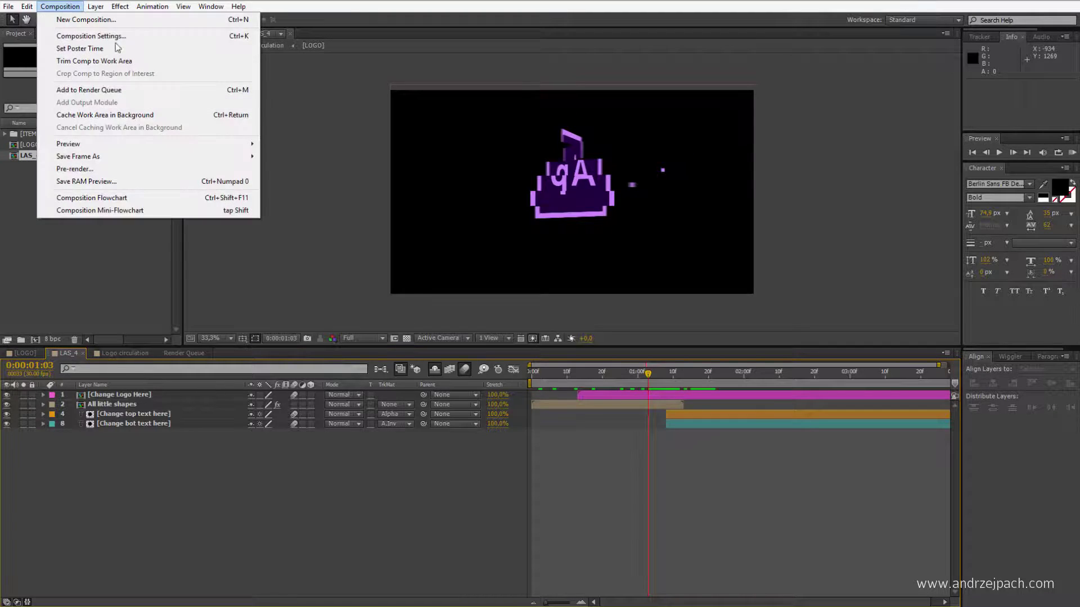
click(229, 89)
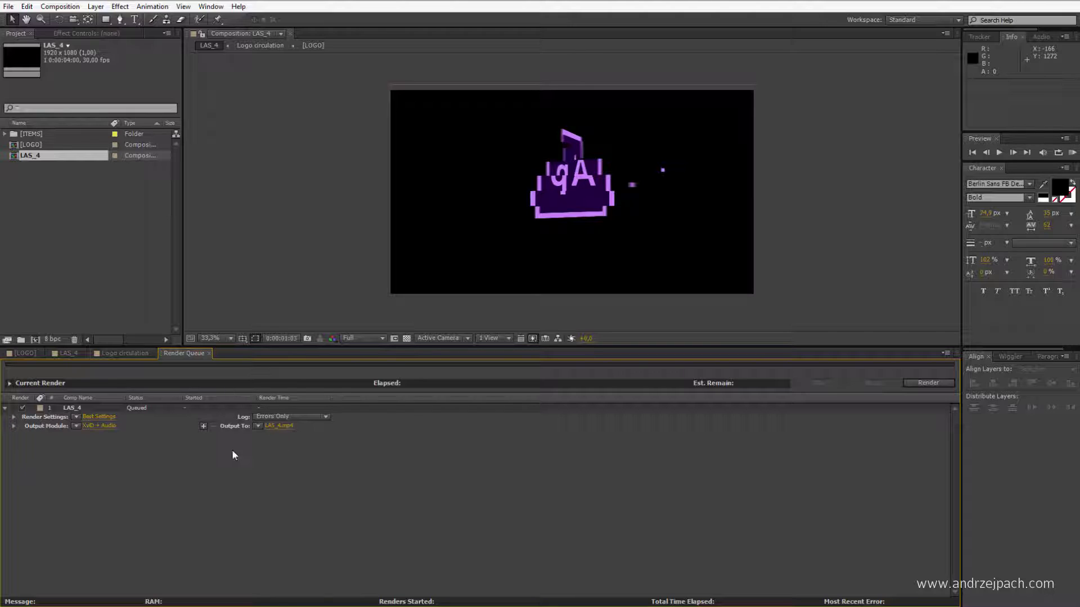
Step: Change the LAS_4 output module format from H.264 to QuickTime
click(101, 425)
drag(249, 138, 361, 130)
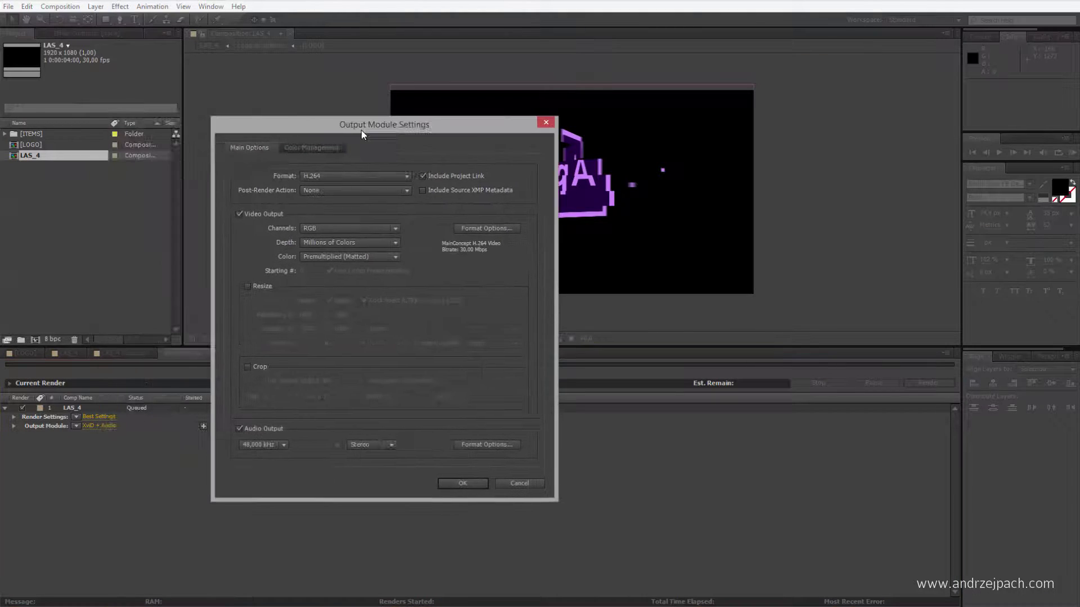
click(349, 178)
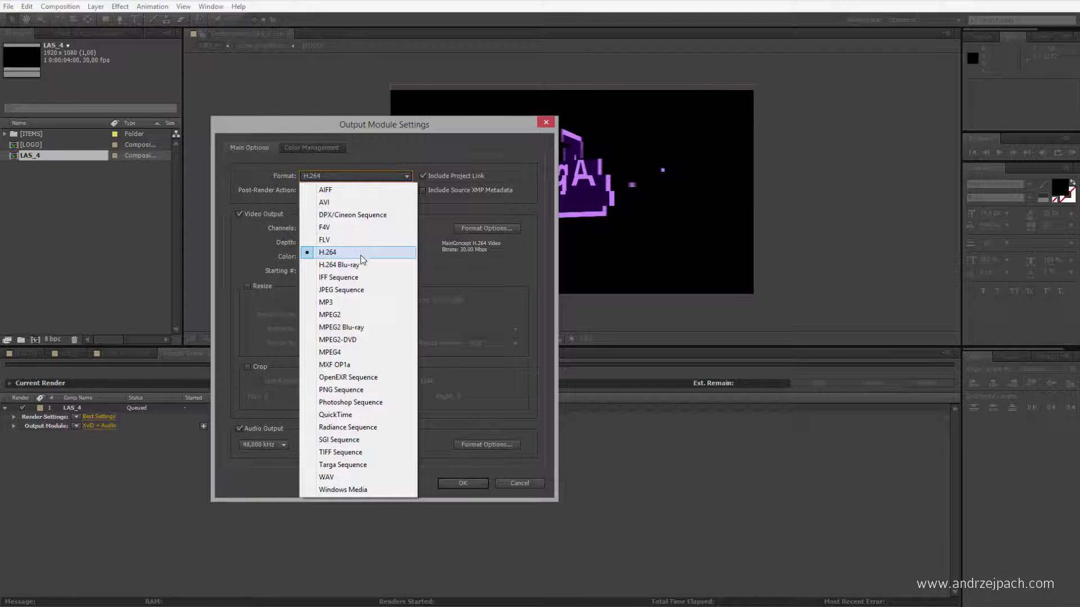
click(372, 416)
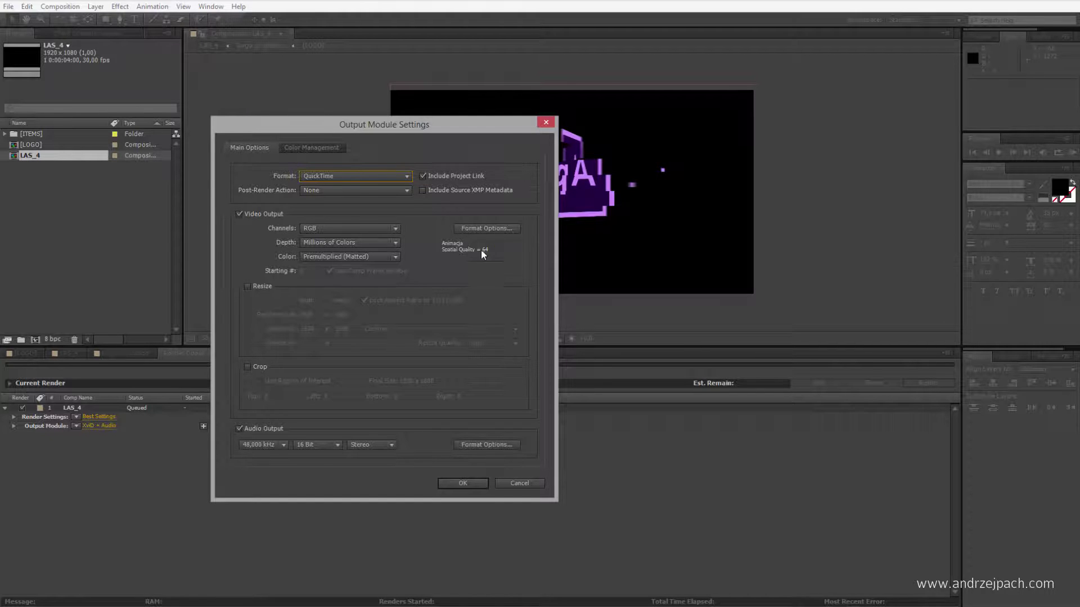
Step: Open QuickTime Options, move the dialog right, and review the codec list keeping Animacja
click(483, 228)
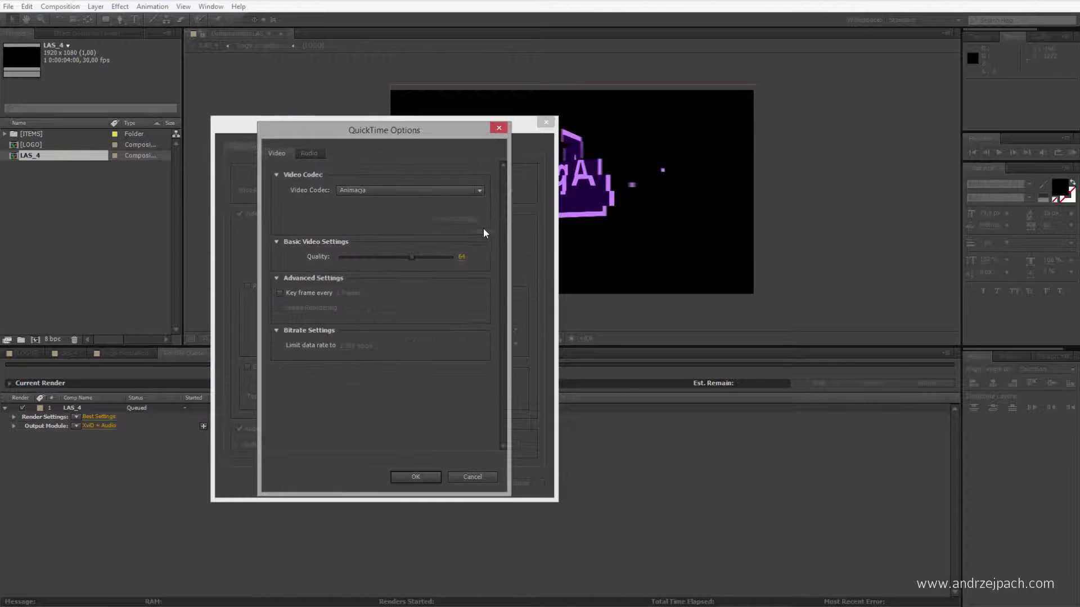
drag(412, 259, 404, 259)
drag(461, 137, 742, 156)
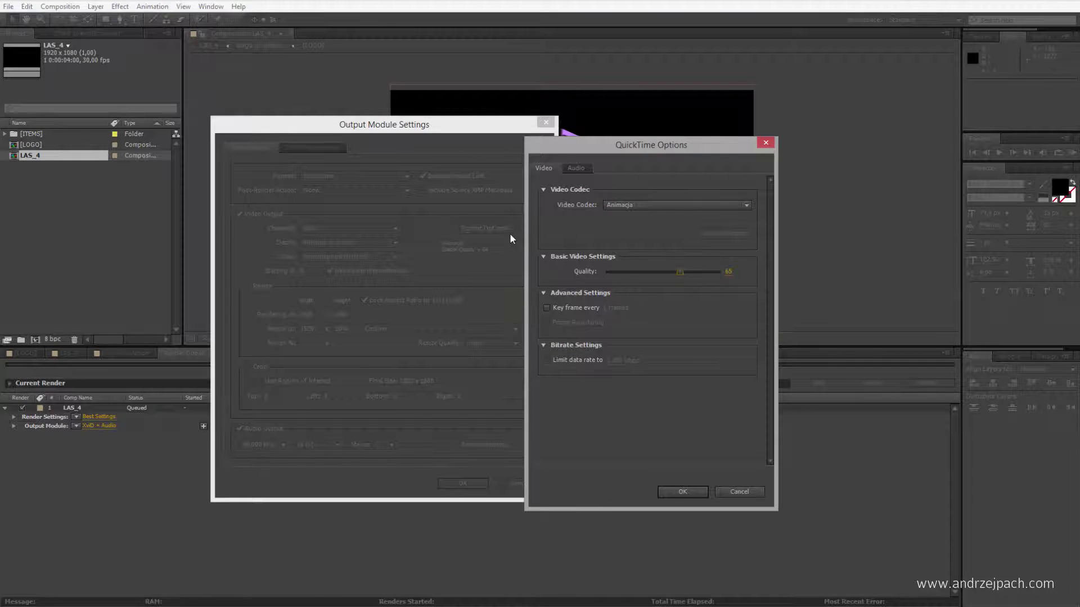
click(686, 205)
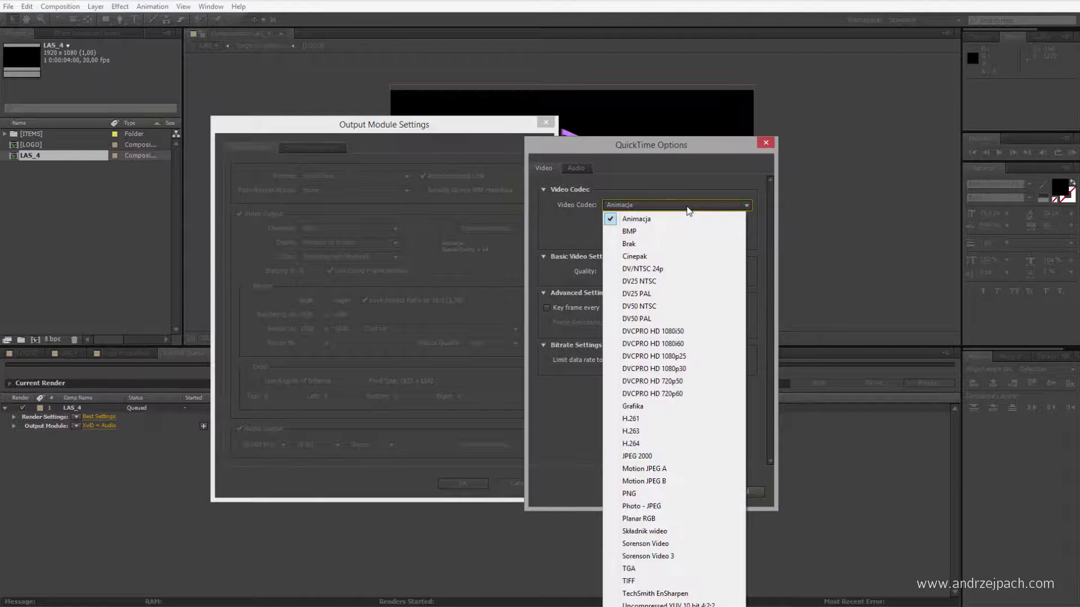
click(649, 221)
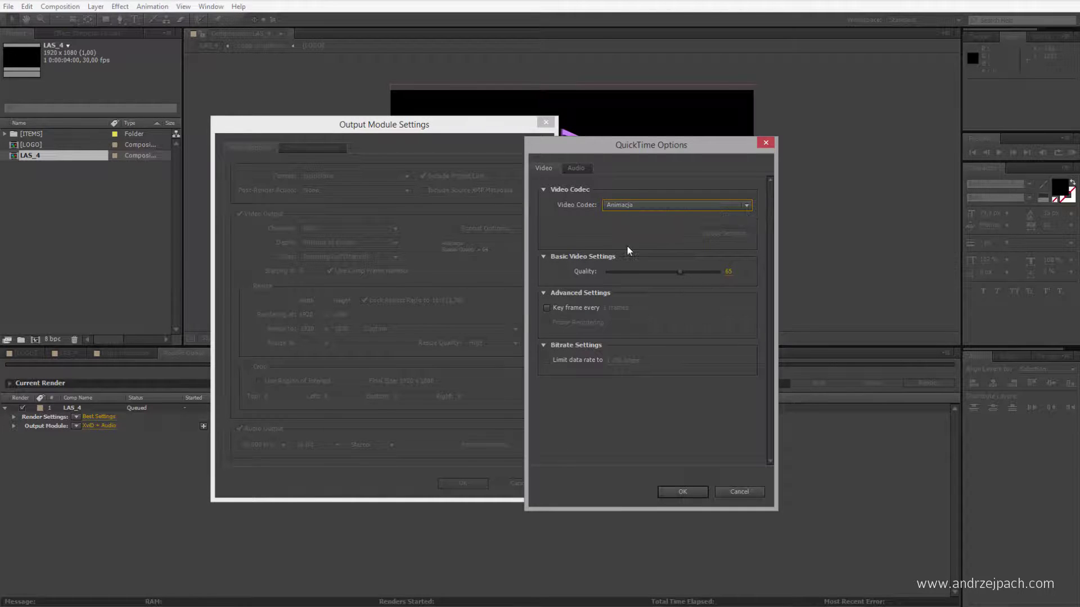
Step: Set the codec back to Animacja, raise spatial quality to about 69, and confirm
click(656, 207)
click(664, 432)
click(678, 208)
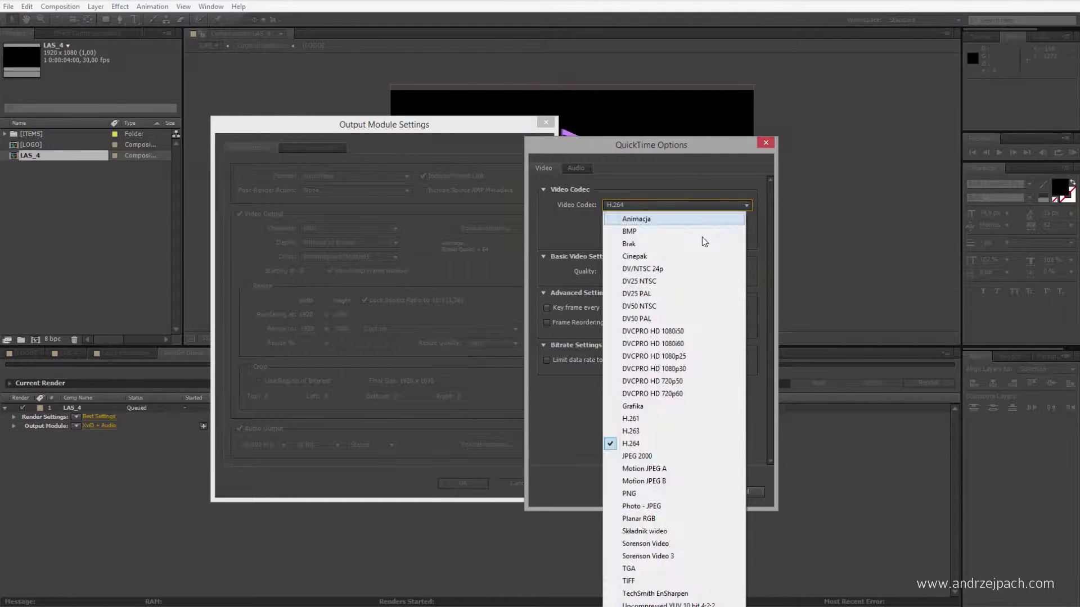
click(679, 218)
drag(680, 272, 686, 272)
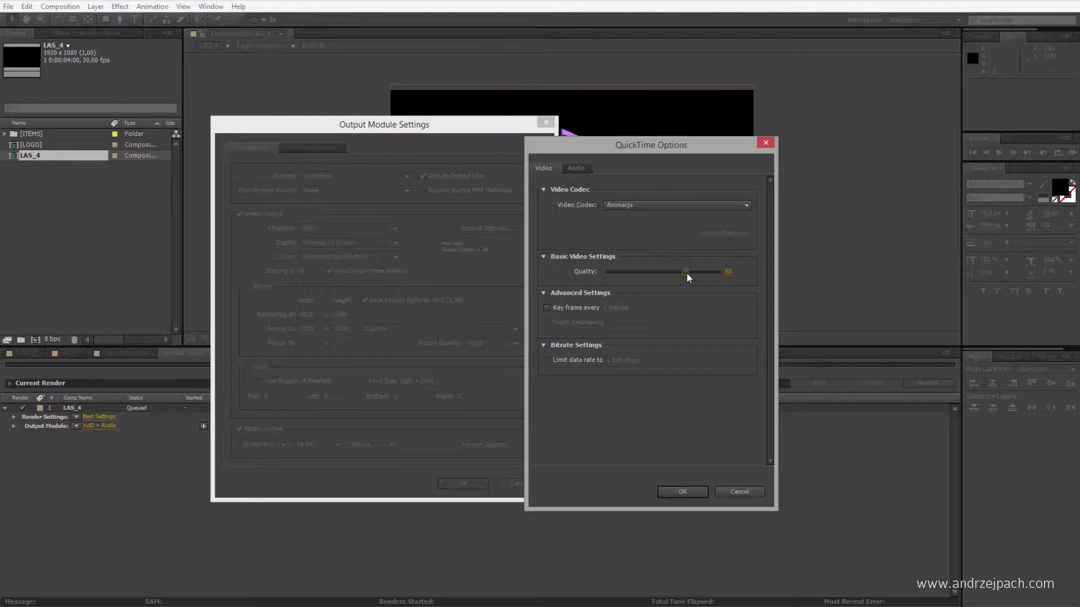
click(684, 494)
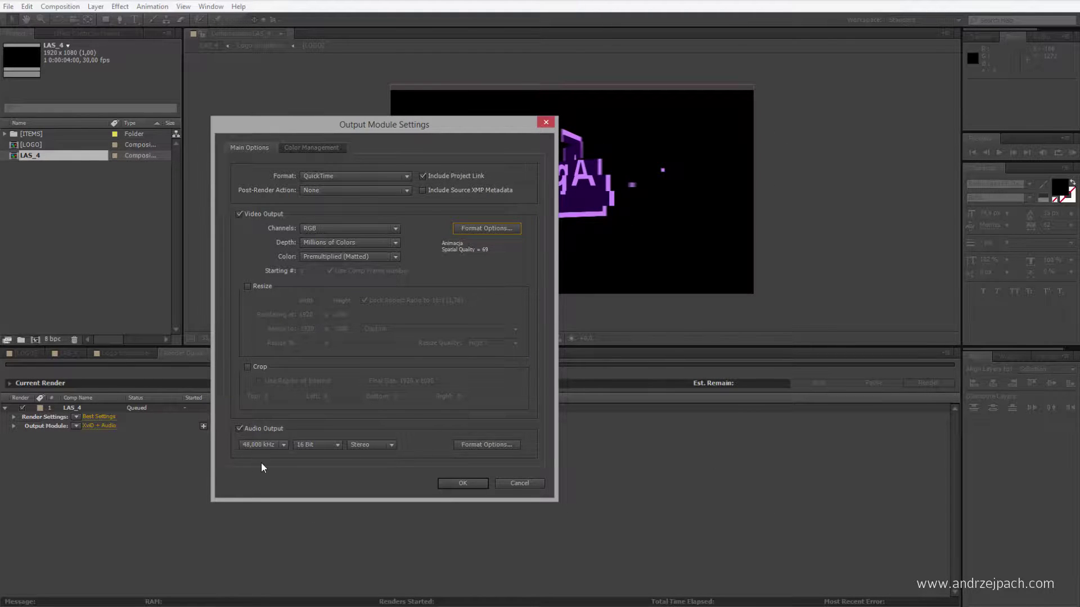
Step: Keep audio output on and confirm the Custom: QuickTime output module writing LAS_4.mov
click(238, 432)
click(238, 432)
click(456, 484)
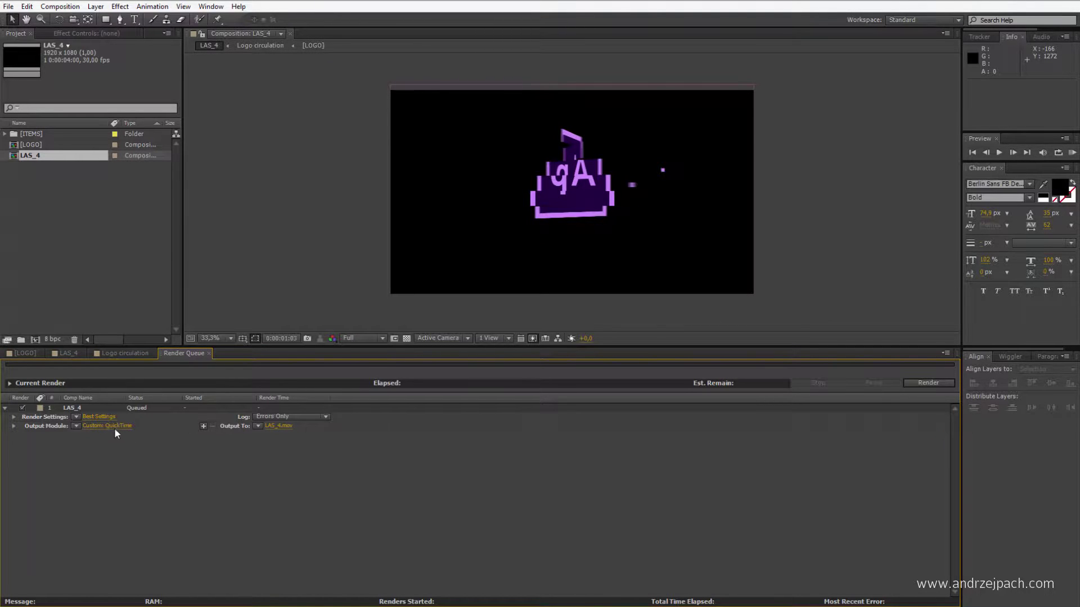
Step: Open Edit > Templates > Output Module and edit the XviD + Audio template's settings
click(26, 6)
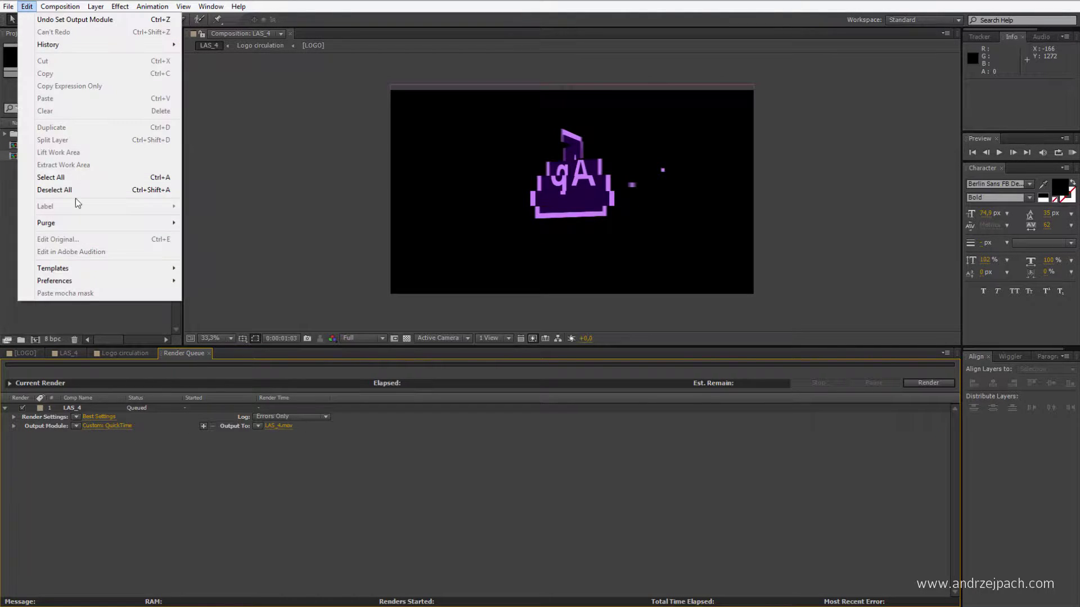
mouse_move(84, 268)
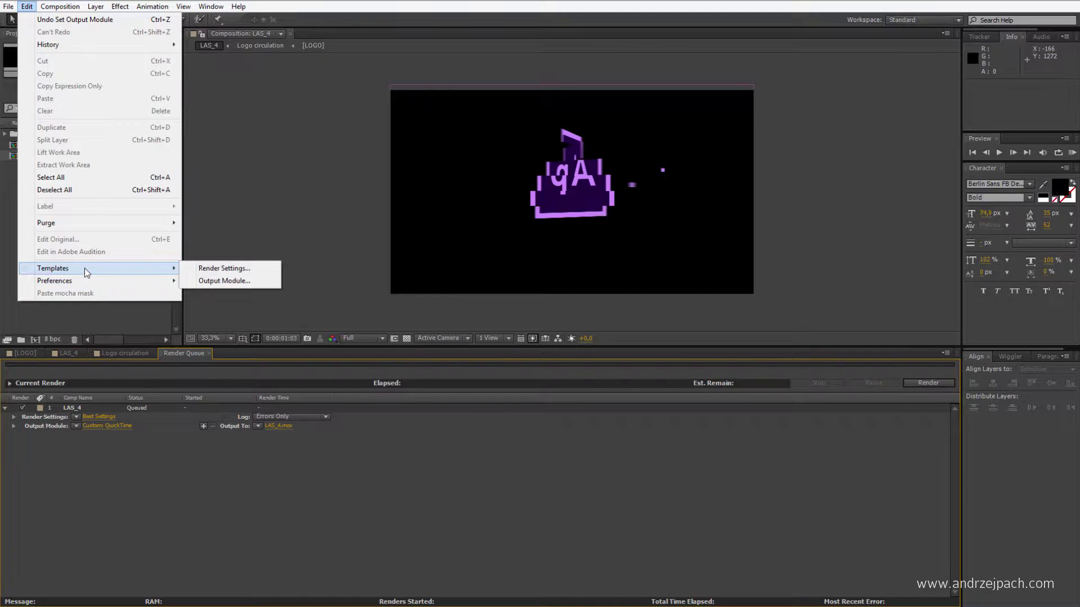
click(224, 282)
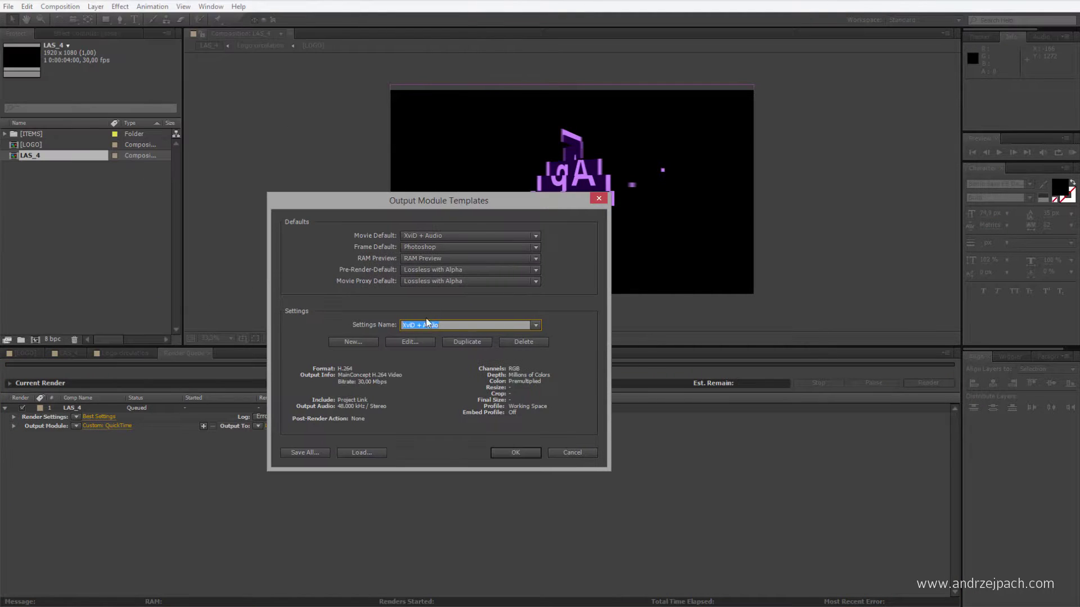
click(536, 325)
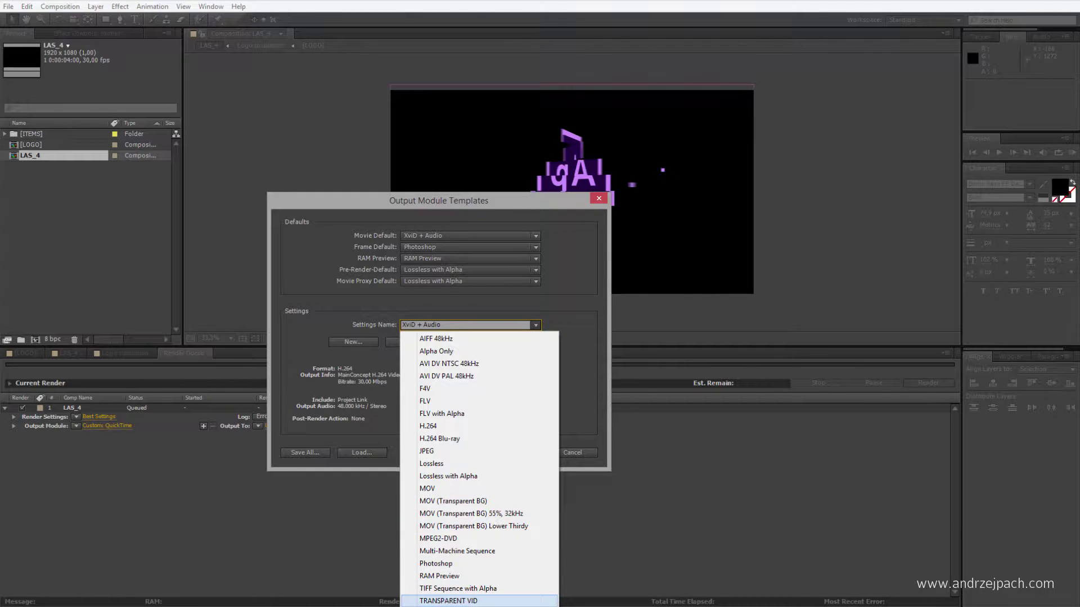
key(Escape)
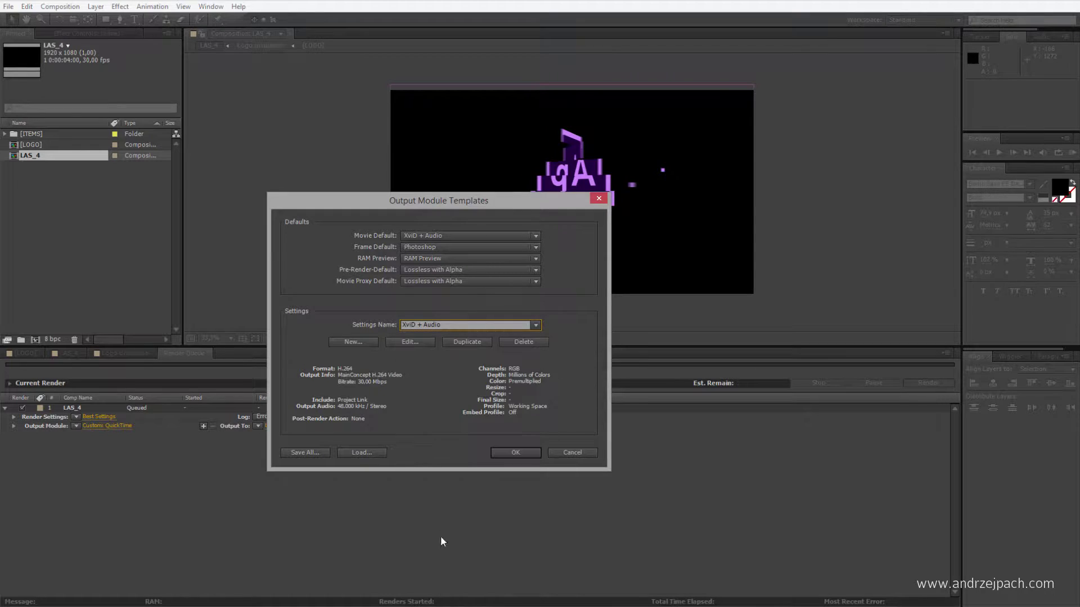
click(453, 324)
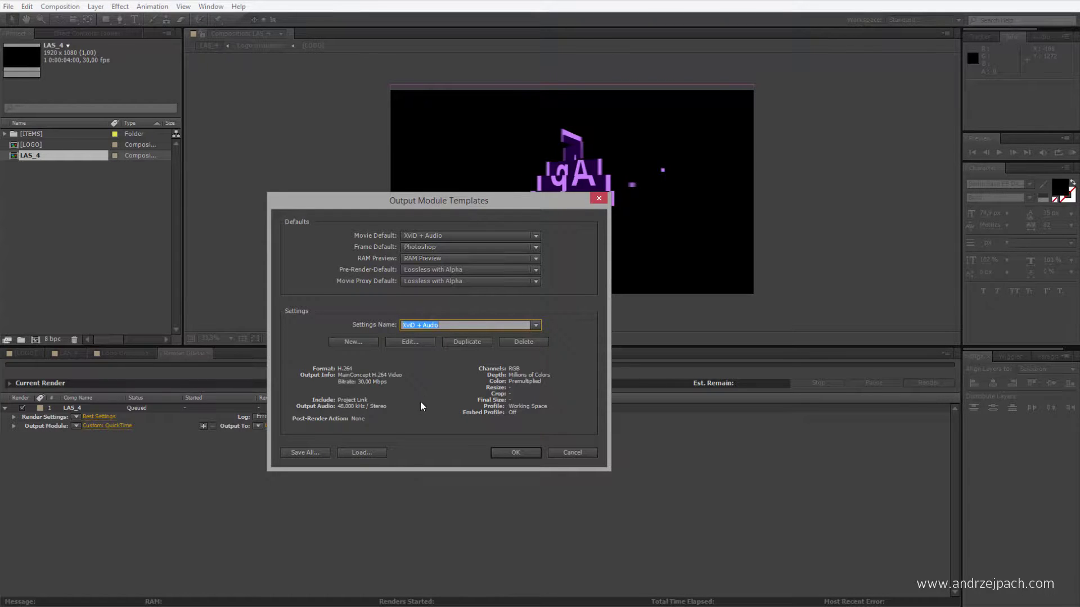
click(409, 342)
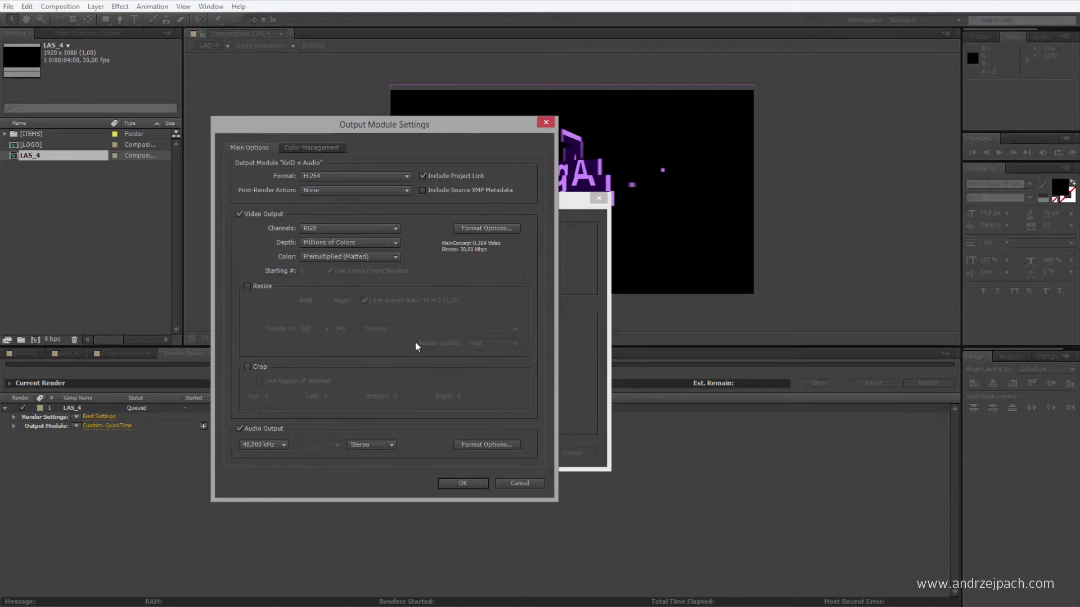
click(468, 228)
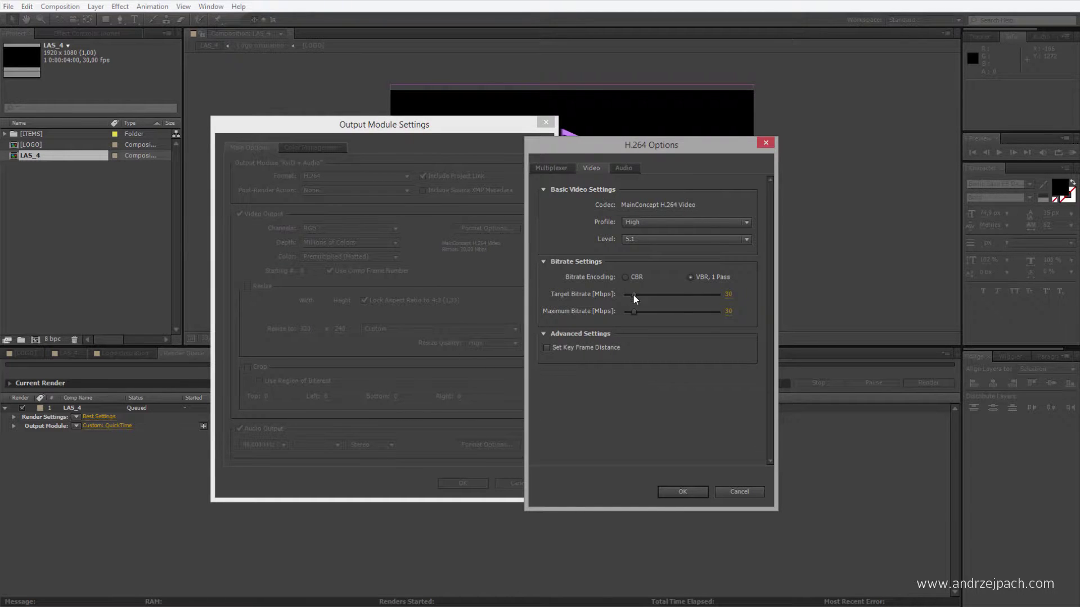
drag(633, 294, 685, 293)
click(740, 492)
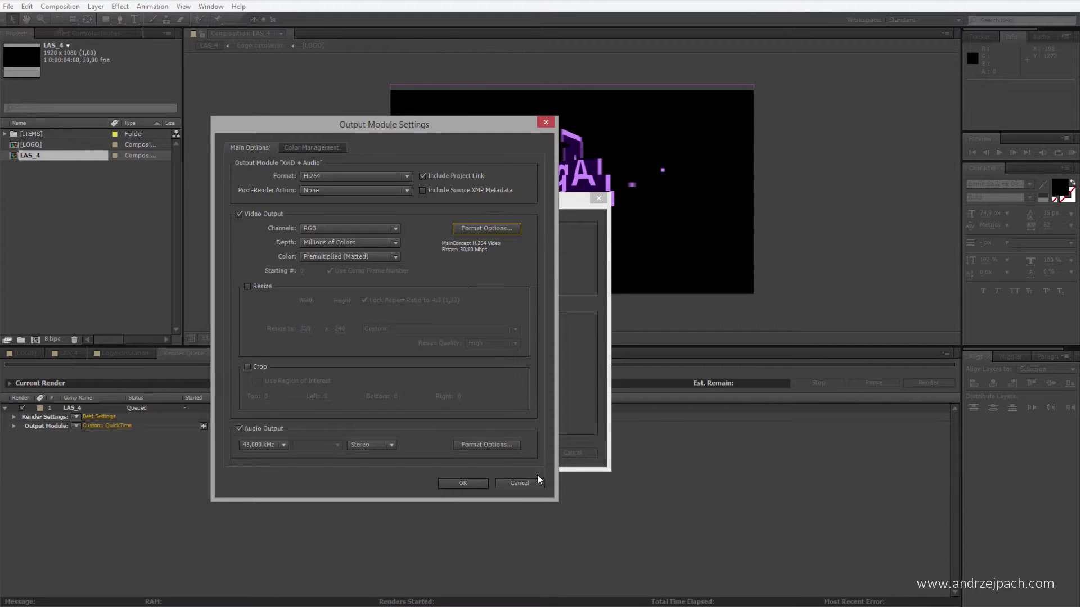
Step: Close the template dialogs and render LAS_4 to LAS_4.mov until it reads Done
click(516, 487)
click(567, 457)
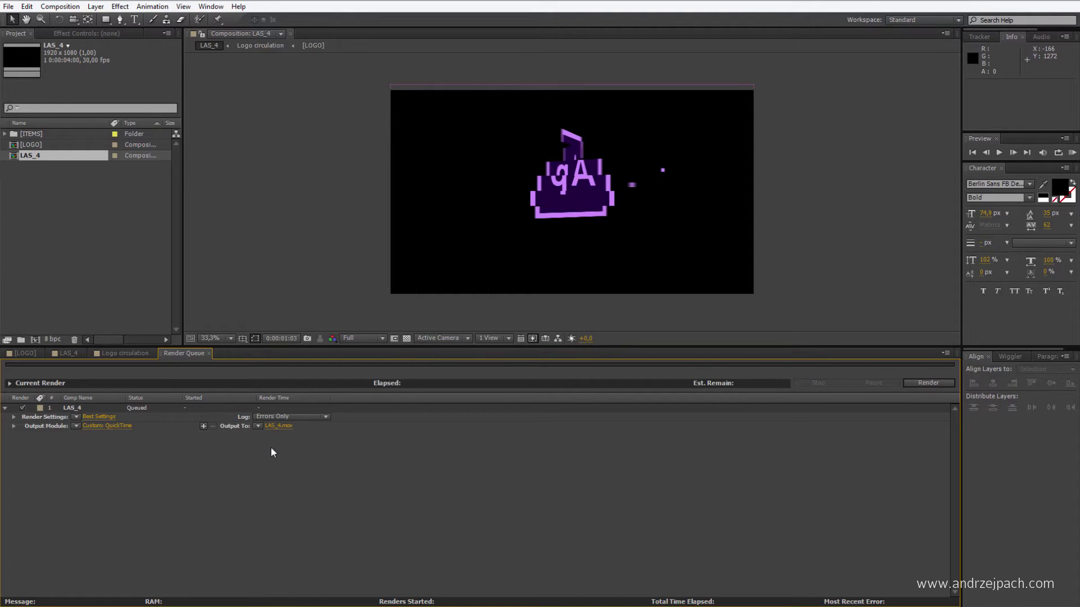
click(929, 383)
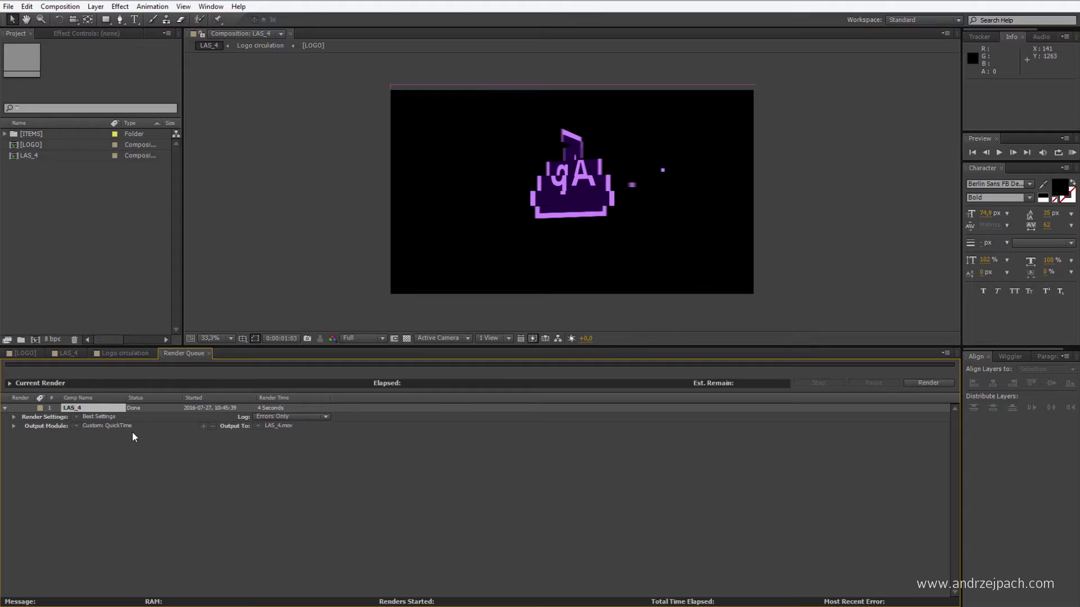
Step: Show the LAS_4 timeline and move the current time to 0:00:01:16
click(67, 354)
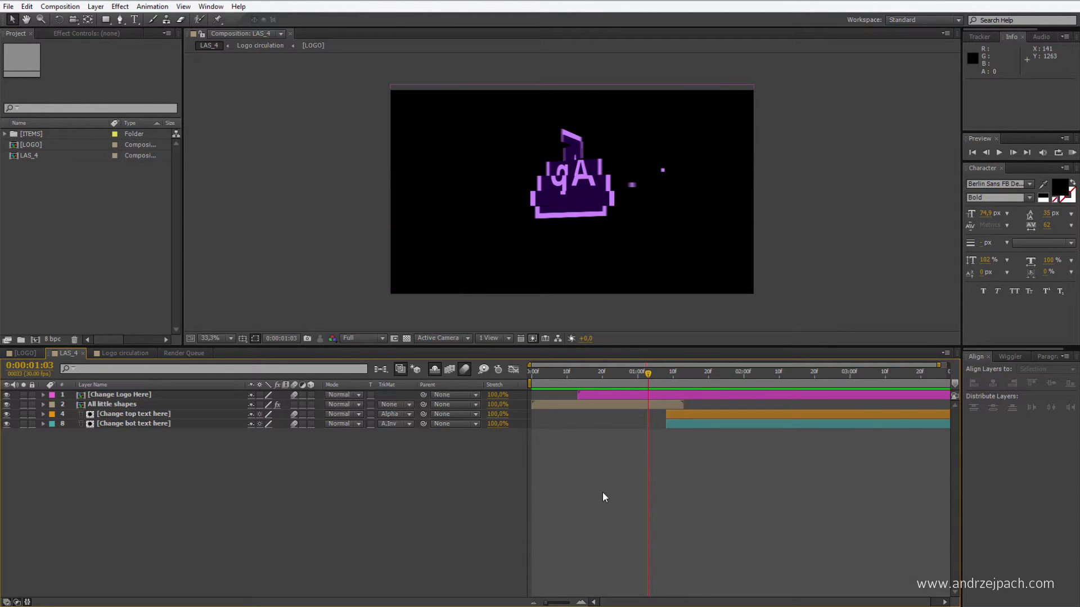
click(694, 373)
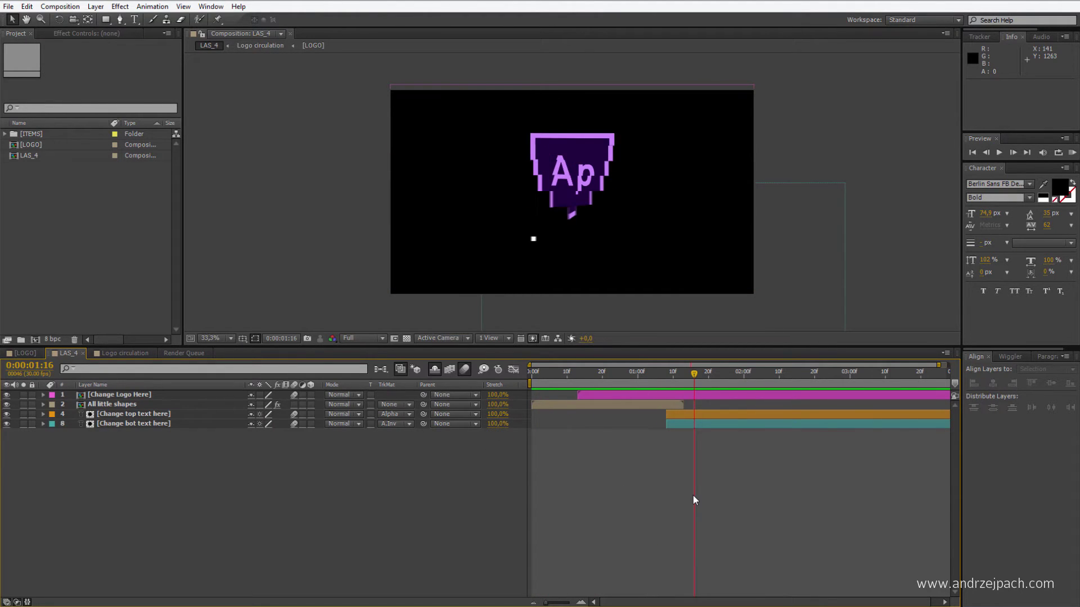